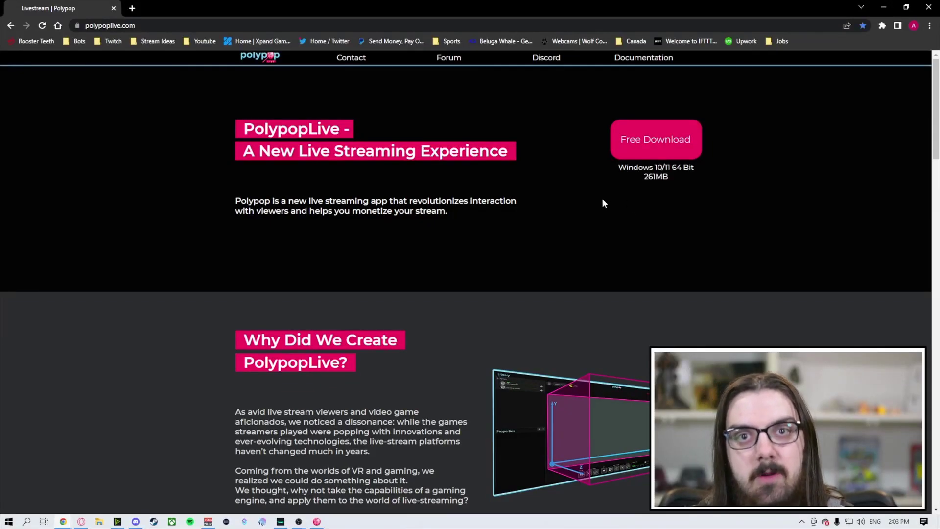
Scroll polypoplive.com down to the 'So, What Does PolypopLive Add to Your Live Stream?' feature overview.
scroll(577, 204, "down", 3)
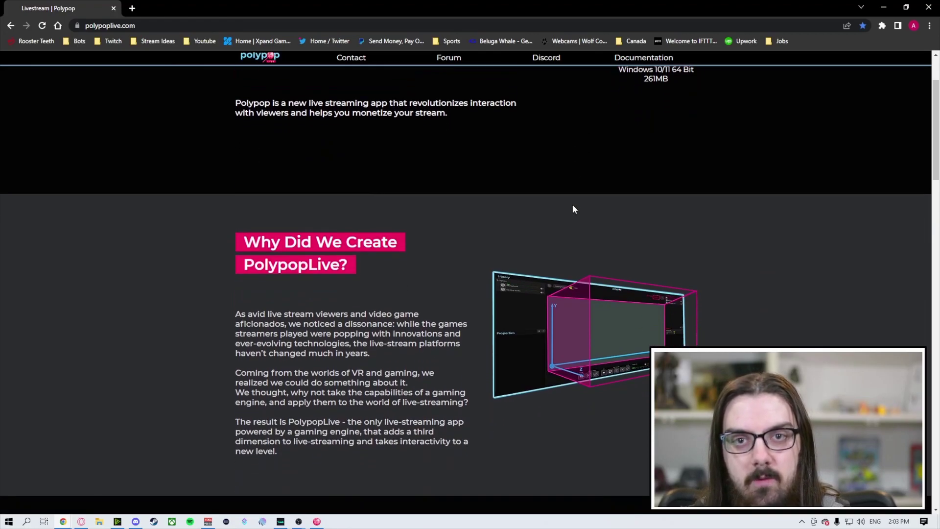
scroll(570, 209, "down", 1)
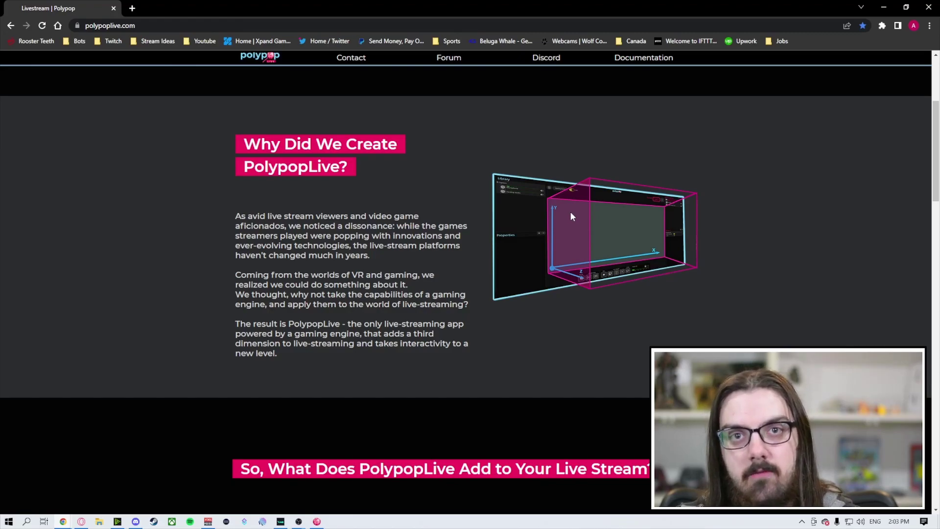
scroll(571, 216, "down", 4)
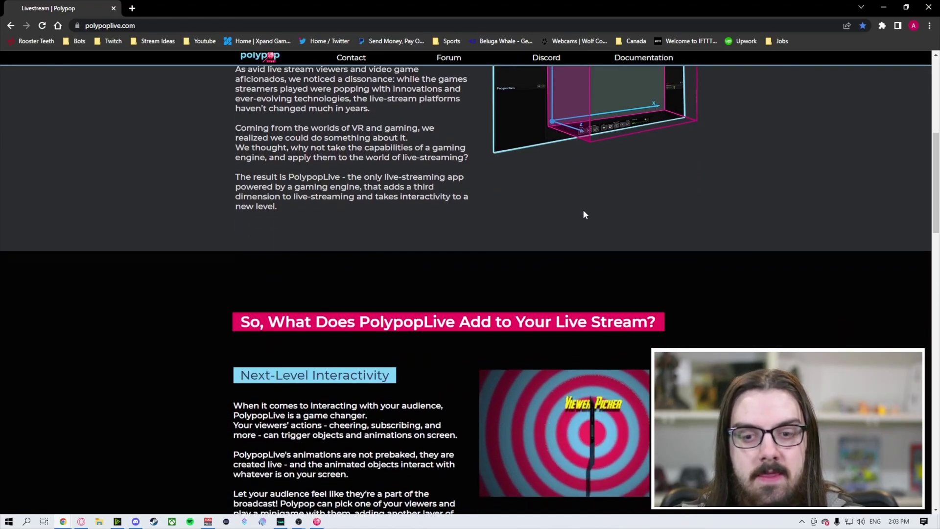
scroll(579, 216, "down", 1)
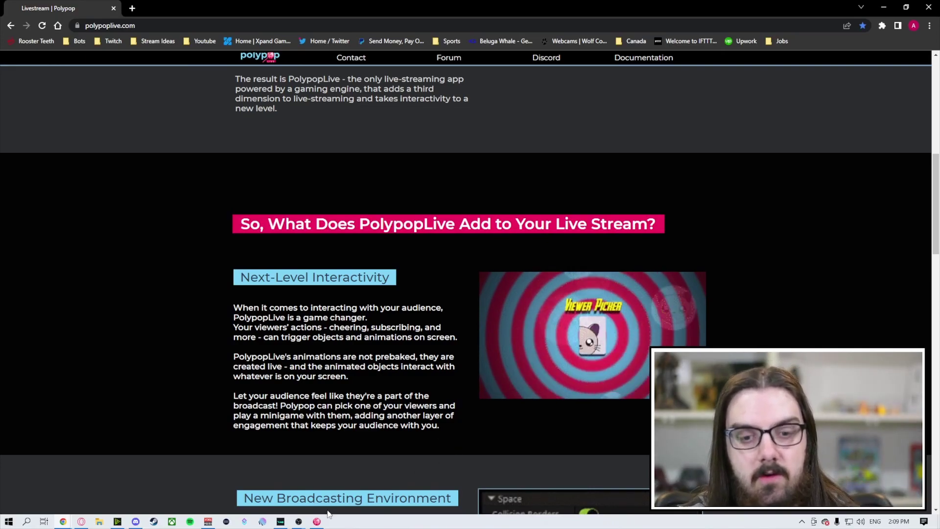
Switch to Polypop Live and open the element library from the Scene Layout + button.
left_click(316, 521)
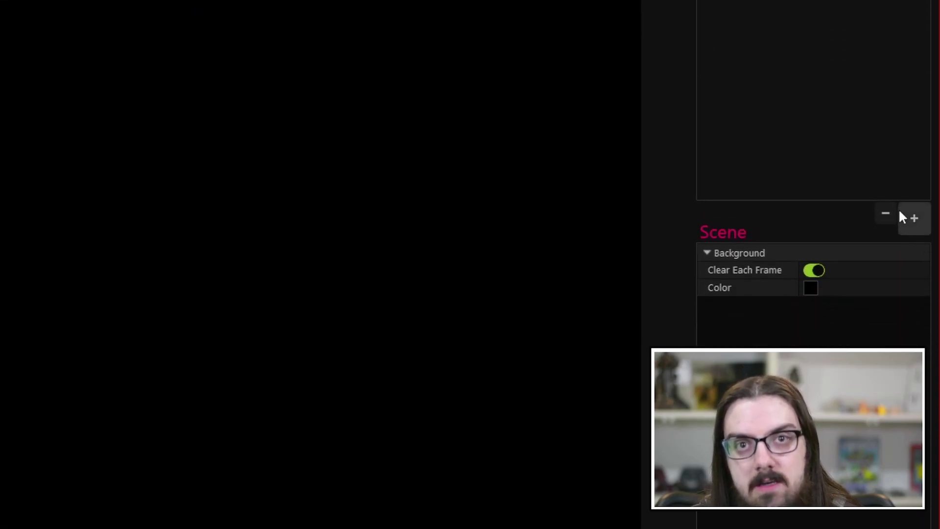
left_click(912, 227)
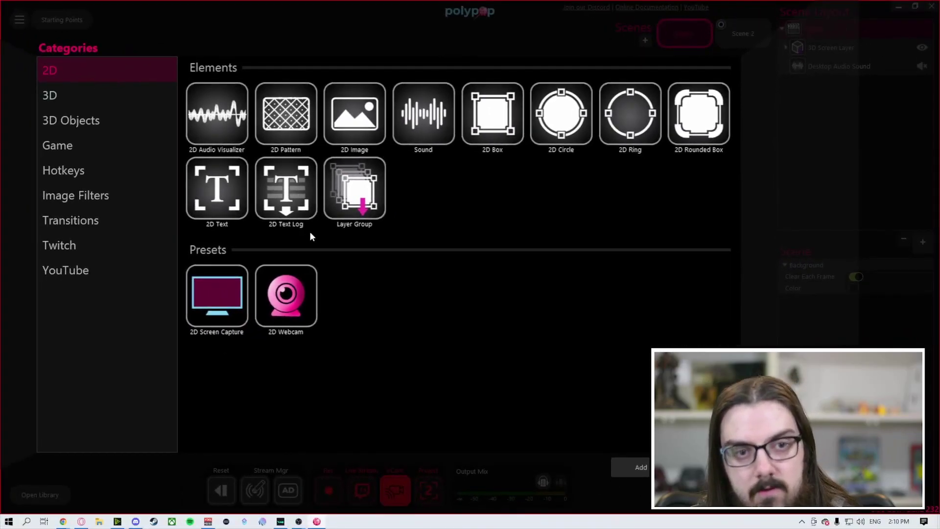
Browse the 3D Objects presets, then close the library with Escape without adding anything.
left_click(70, 101)
left_click(91, 123)
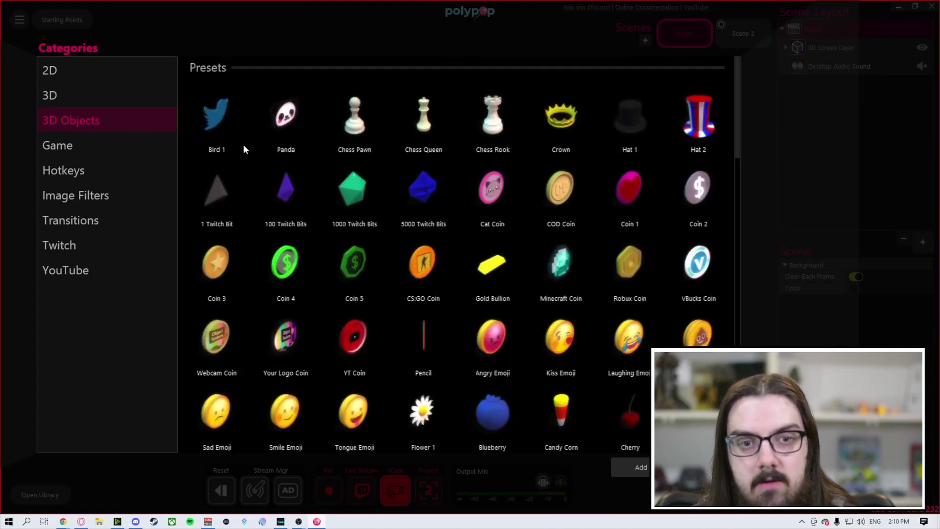
scroll(380, 183, "down", 2)
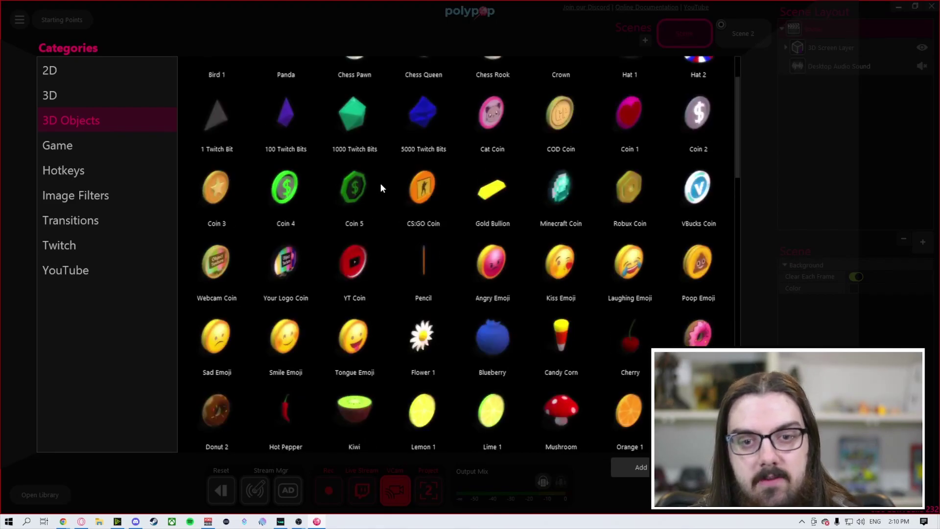
scroll(383, 182, "down", 1)
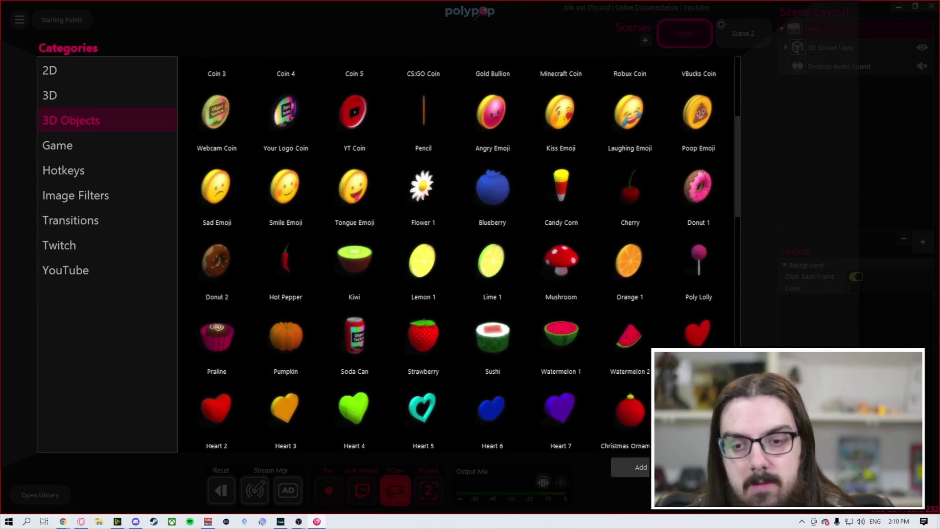
key("Escape")
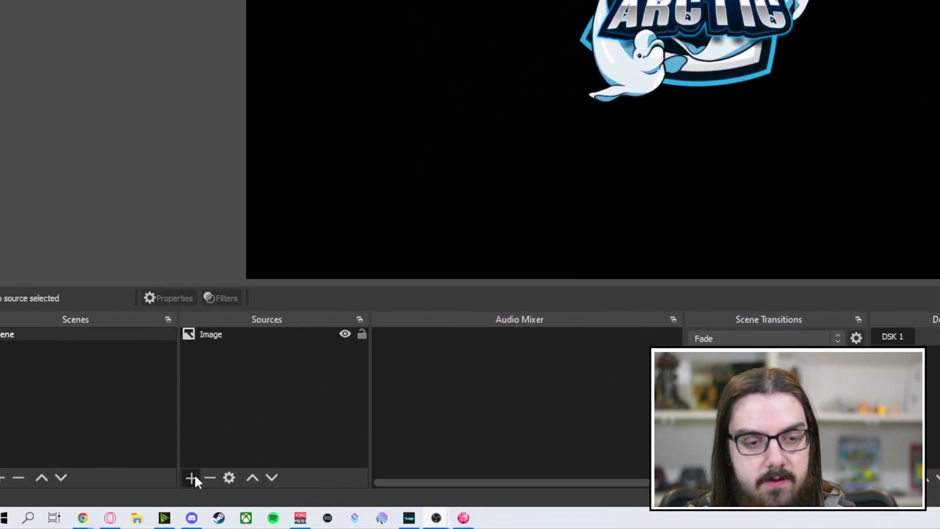
Add a Video Capture Device source named 'Polypop Virtual Camera'.
left_click(192, 477)
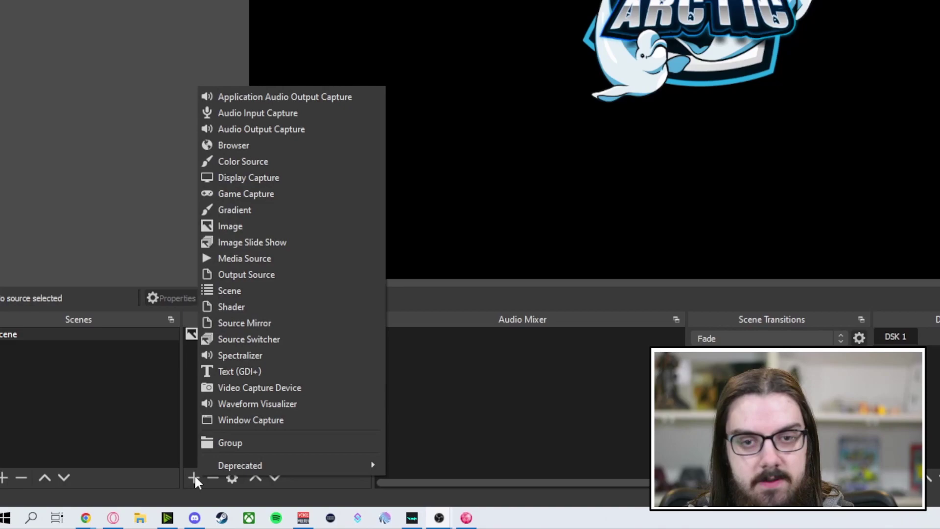
left_click(259, 390)
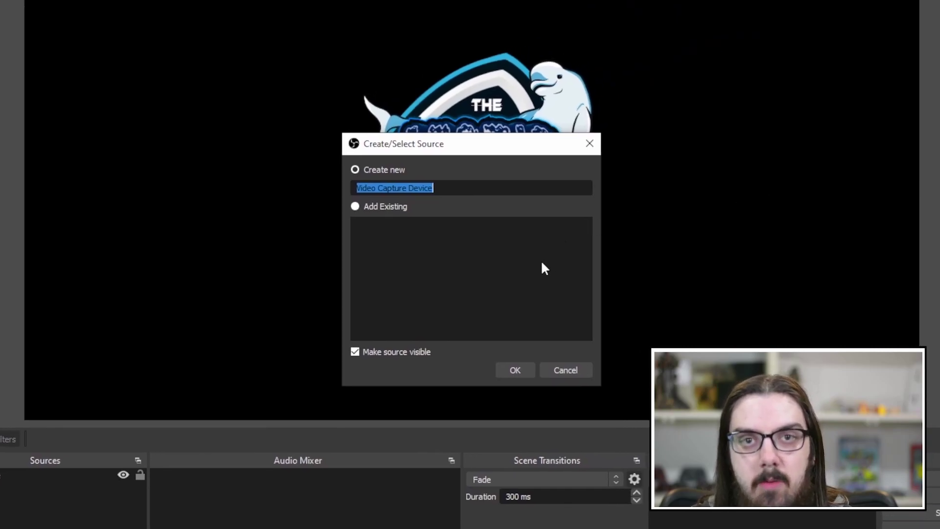
type("Po")
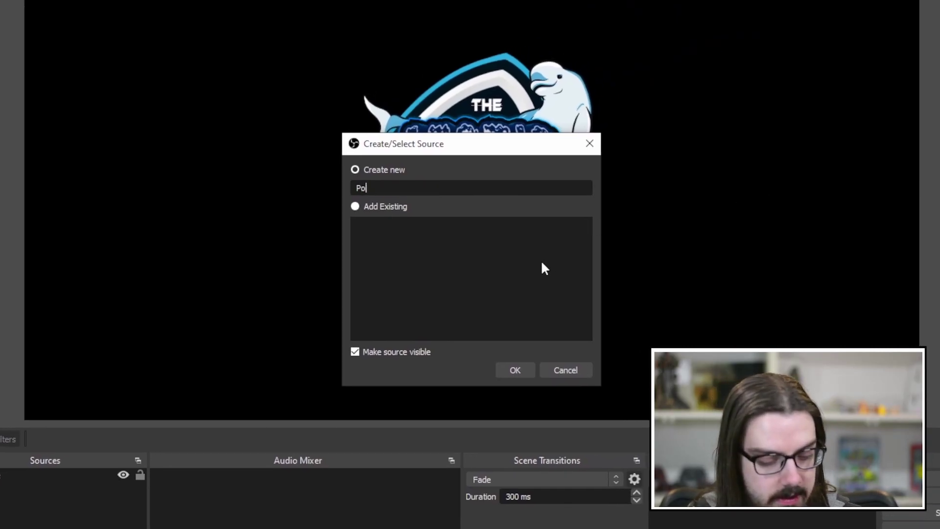
type("lypop Virtua")
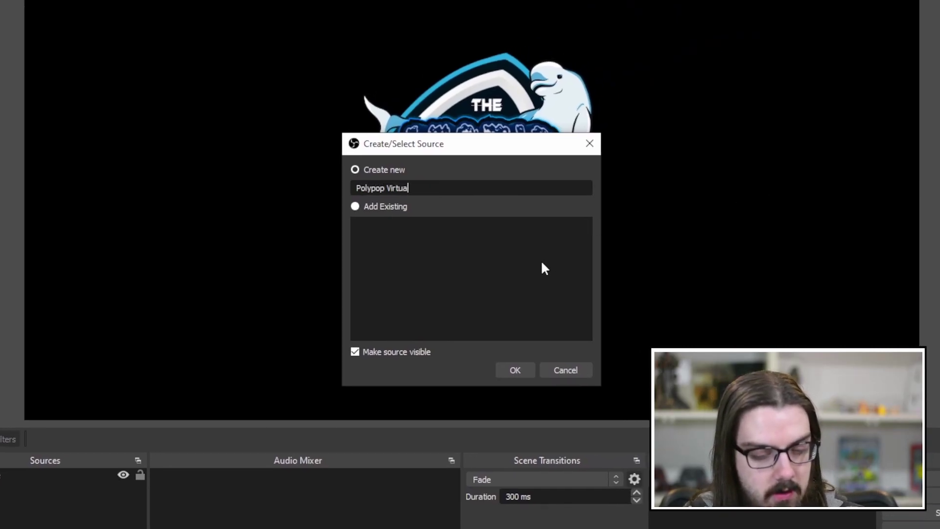
type("l Camera")
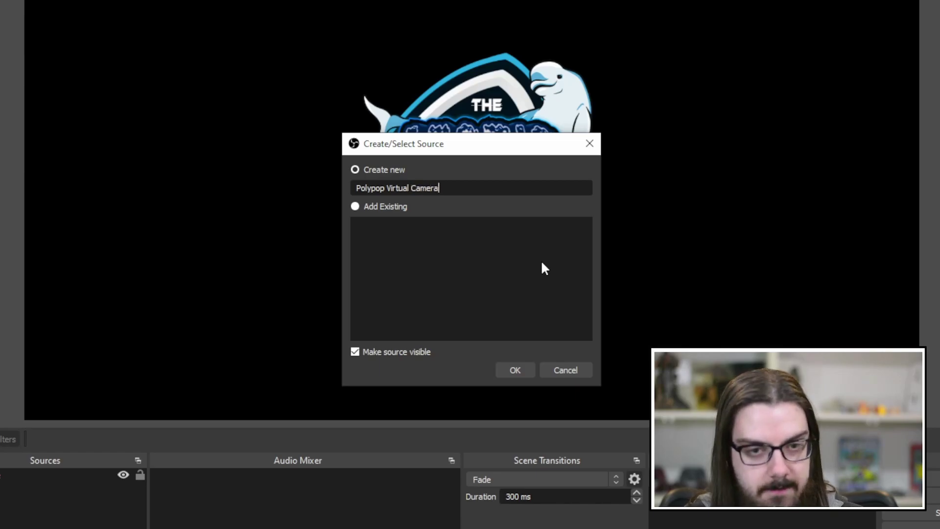
left_click(526, 368)
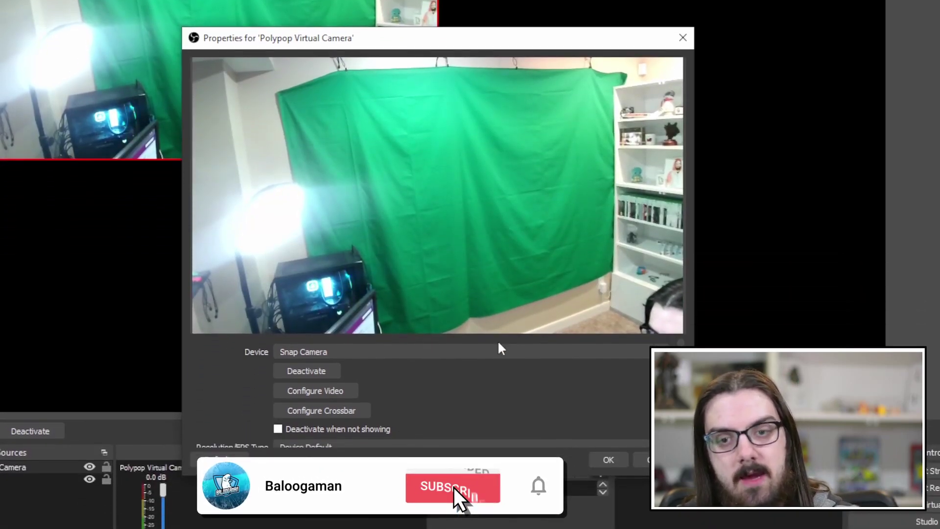
Set the source's Device to PolyPop Camera and check the resulting black preview on the canvas.
left_click(502, 350)
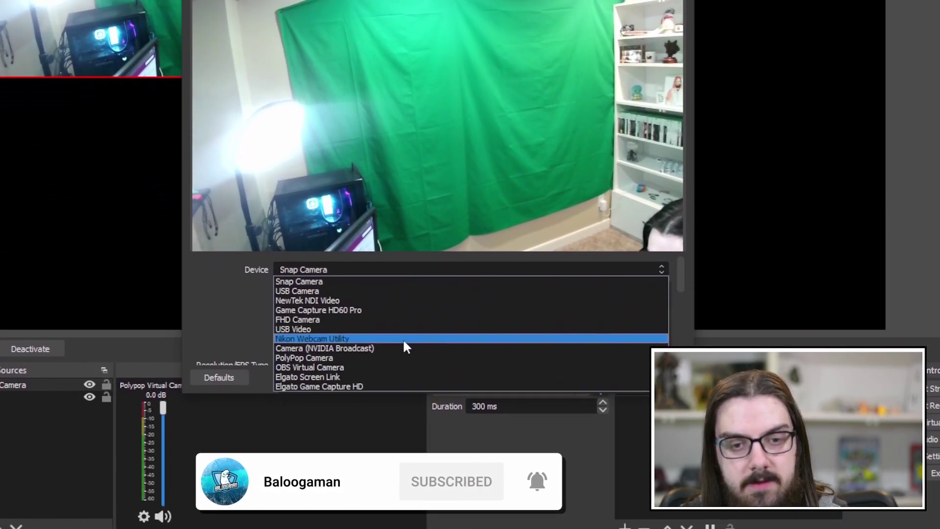
left_click(365, 357)
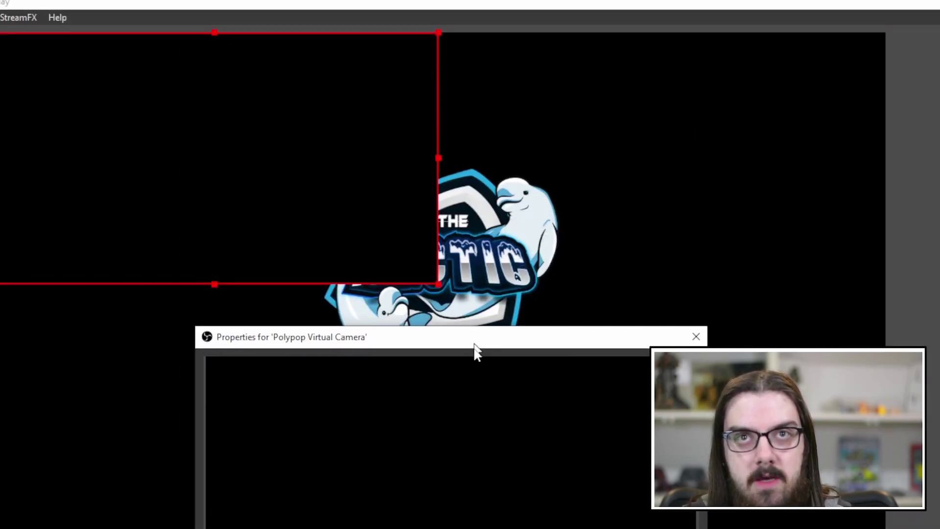
left_click_drag(474, 352, 473, 396)
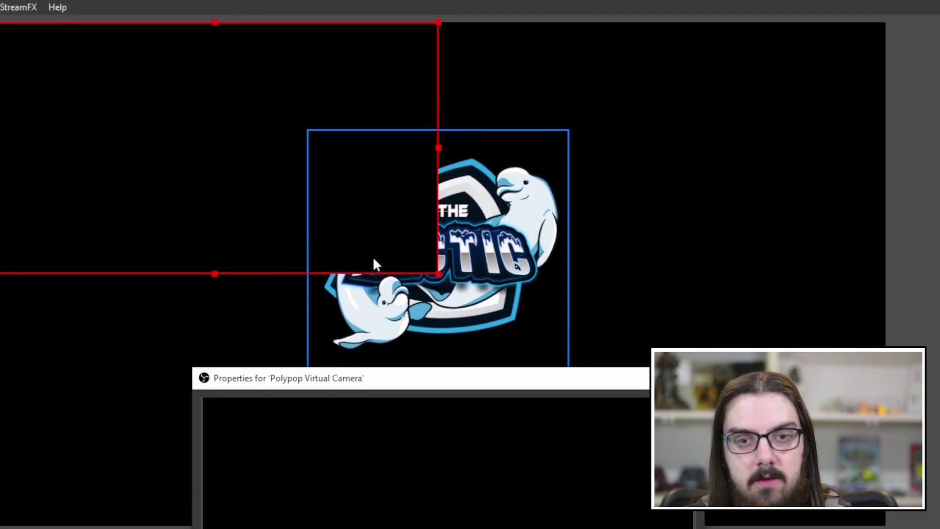
left_click_drag(432, 321, 430, 172)
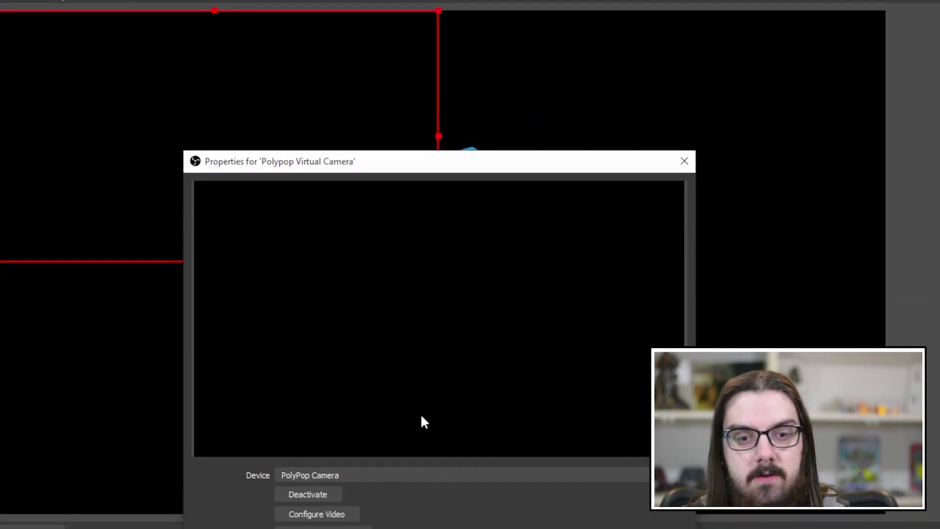
Set Resolution/FPS Type to Custom, resolution 1280x720 and video format ARGB, then confirm.
scroll(431, 338, "down", 2)
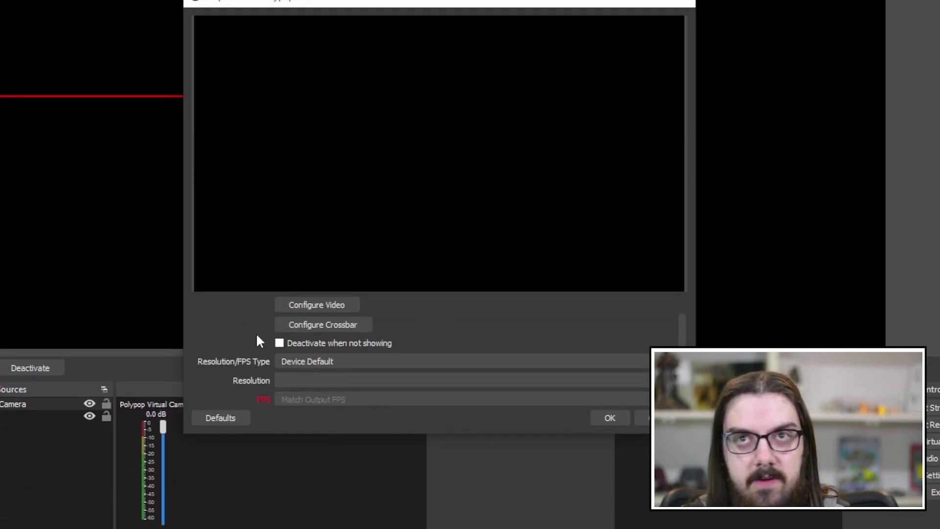
scroll(257, 338, "down", 2)
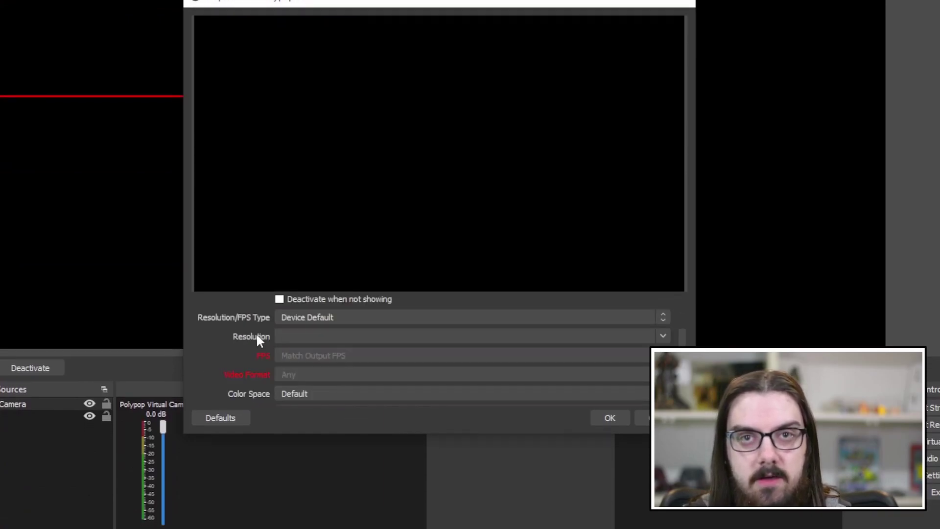
left_click(323, 317)
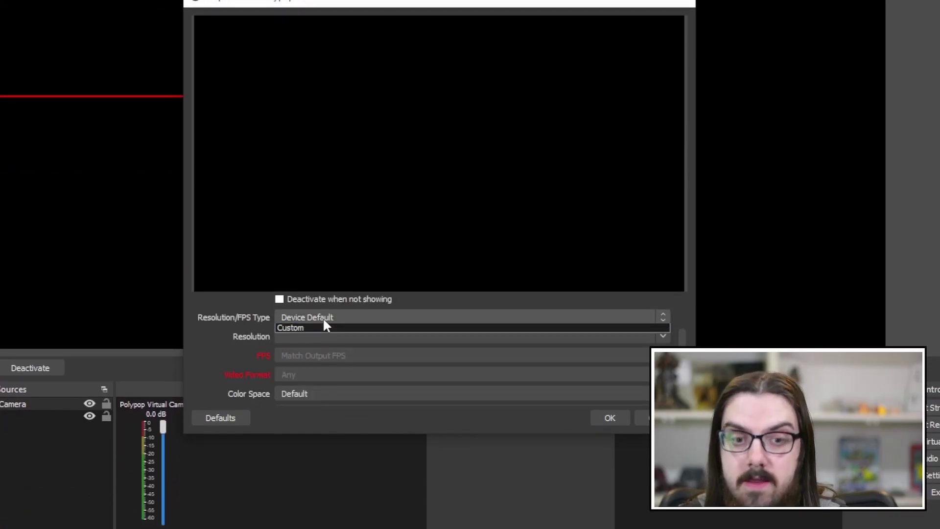
left_click(304, 336)
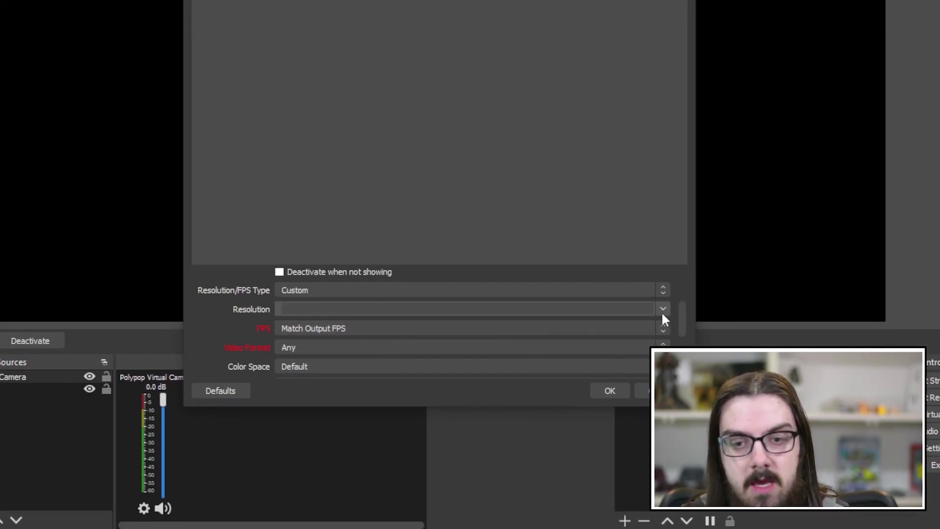
left_click(661, 326)
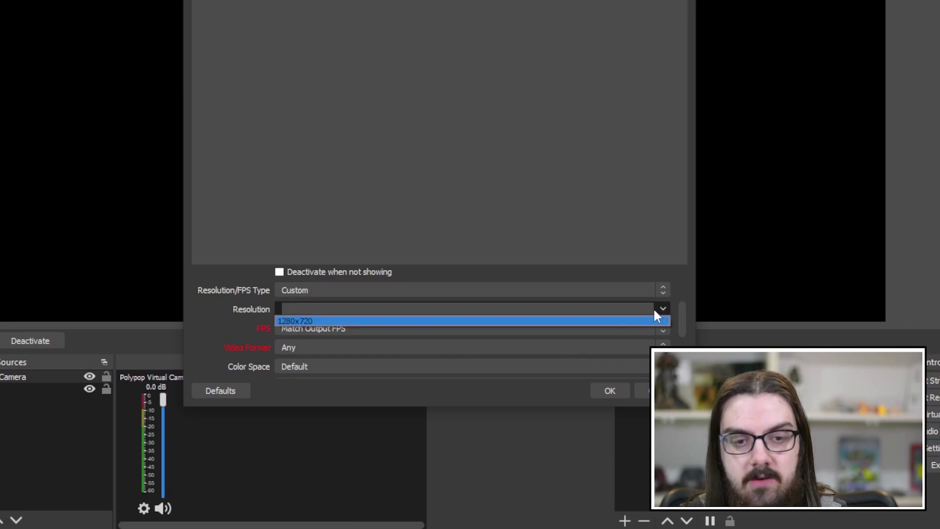
left_click(624, 321)
scroll(239, 312, "down", 2)
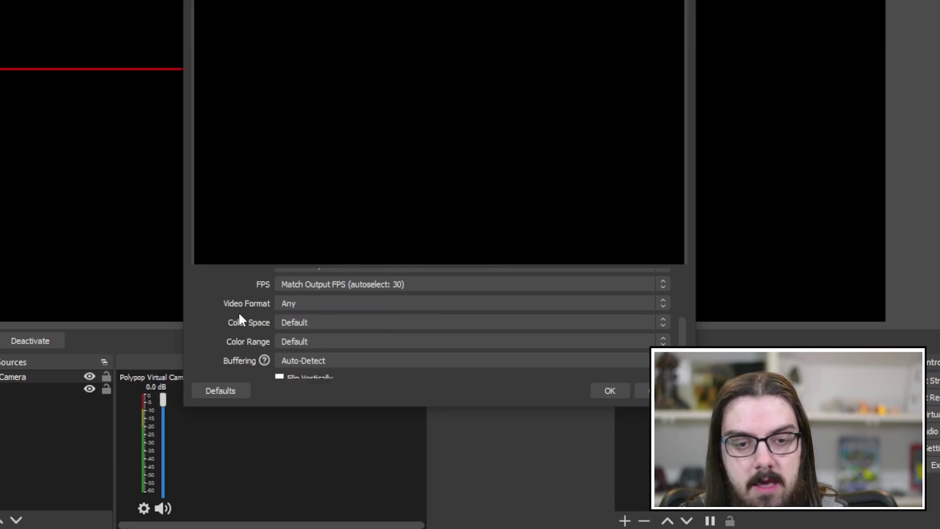
left_click(303, 305)
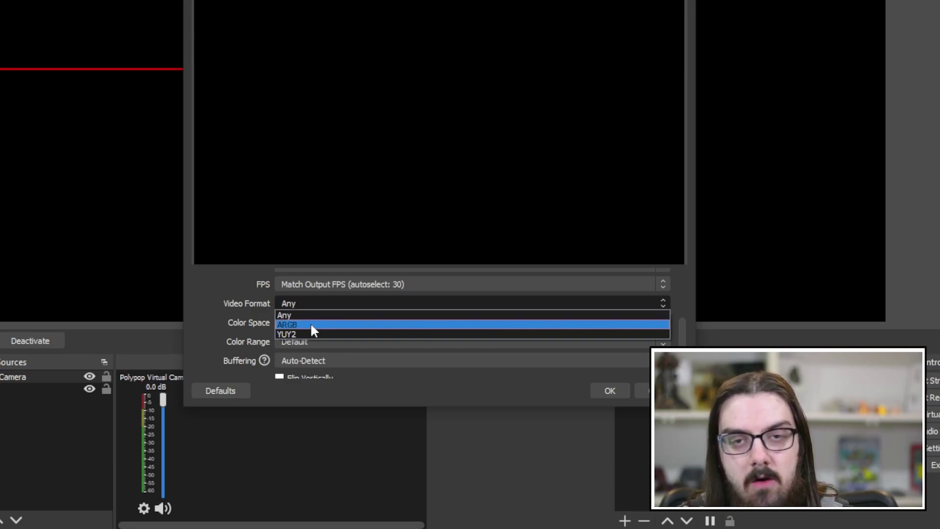
left_click(311, 325)
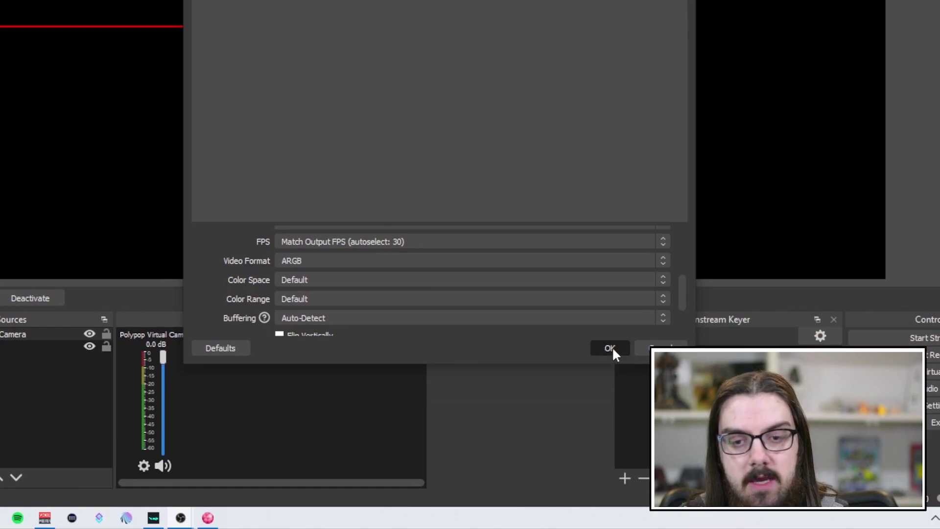
left_click(609, 390)
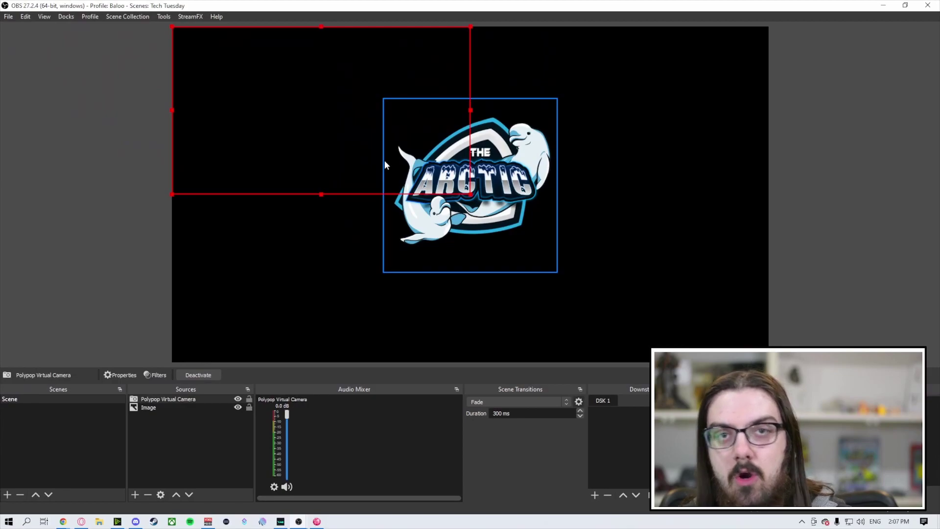
Select the Polypop Virtual Camera source and fit it to the full canvas with Ctrl+F.
left_click(193, 444)
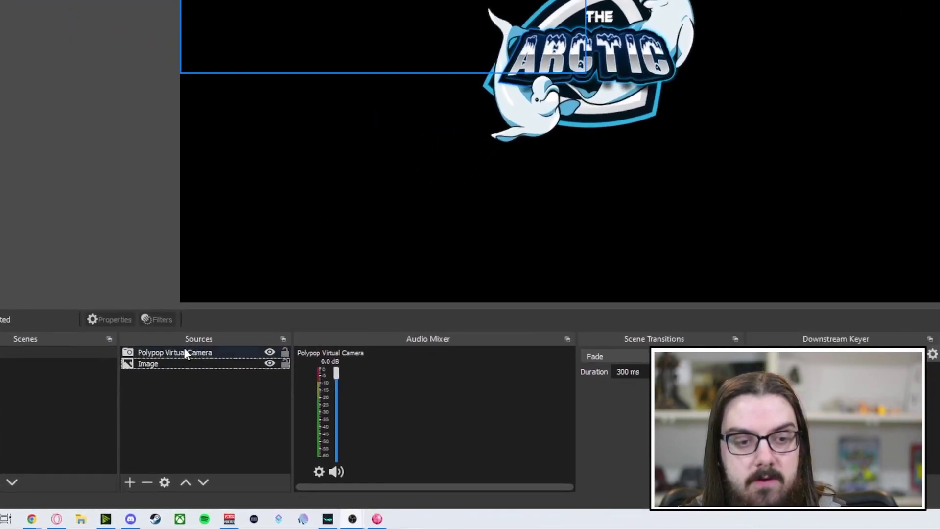
left_click(198, 365)
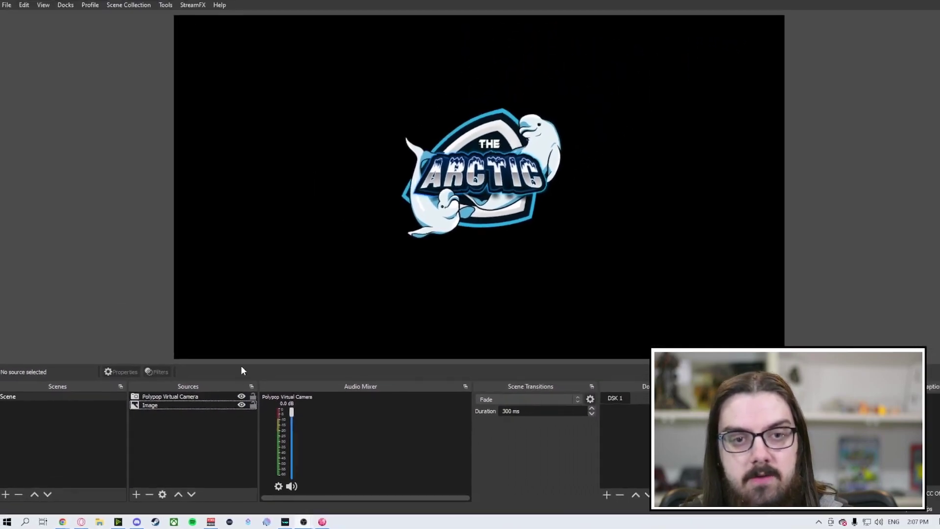
left_click(202, 401)
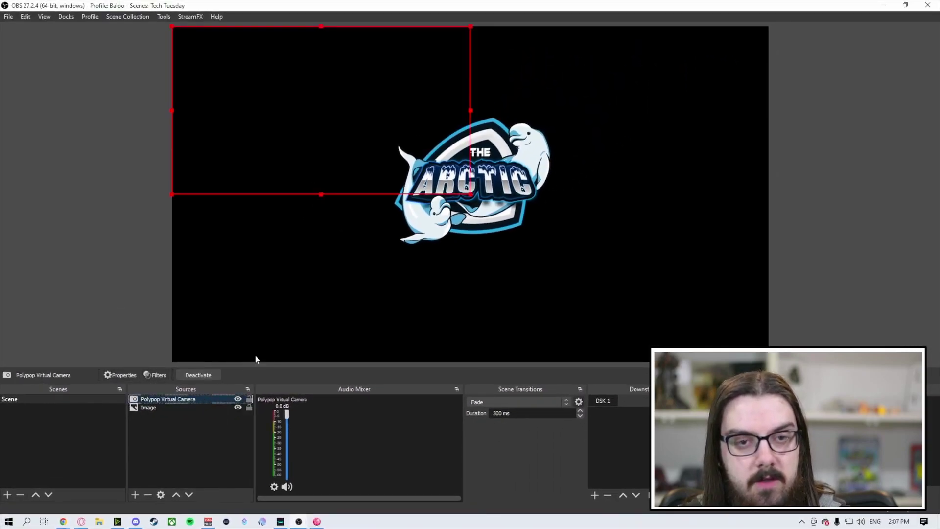
key("ctrl+f")
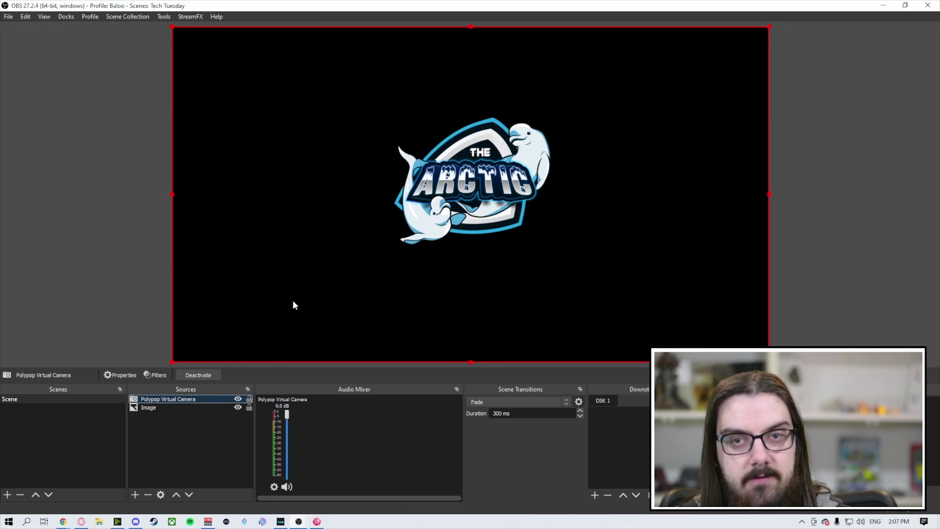